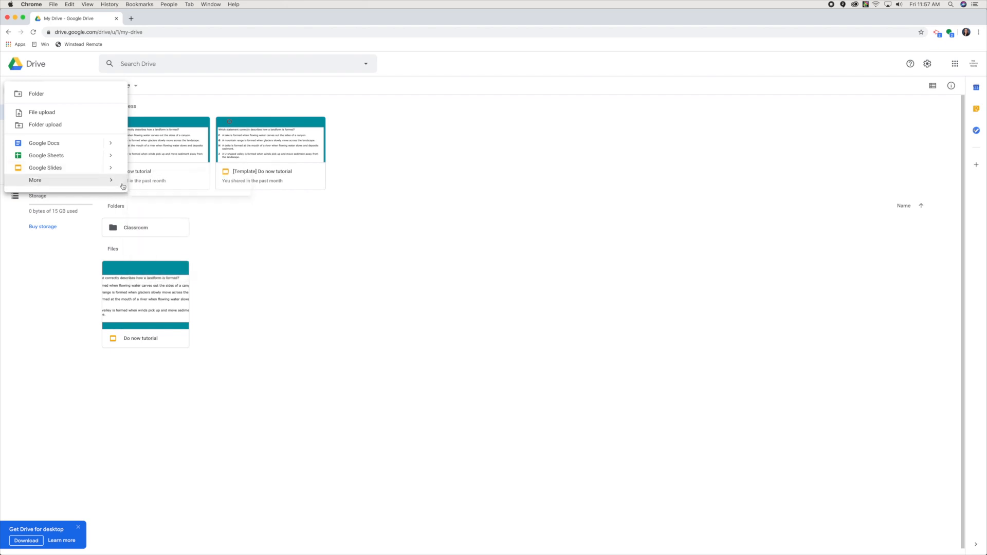
- Create a new blank Google Form from Drive and dismiss the tip about reusing questions
mouse_move(123, 183)
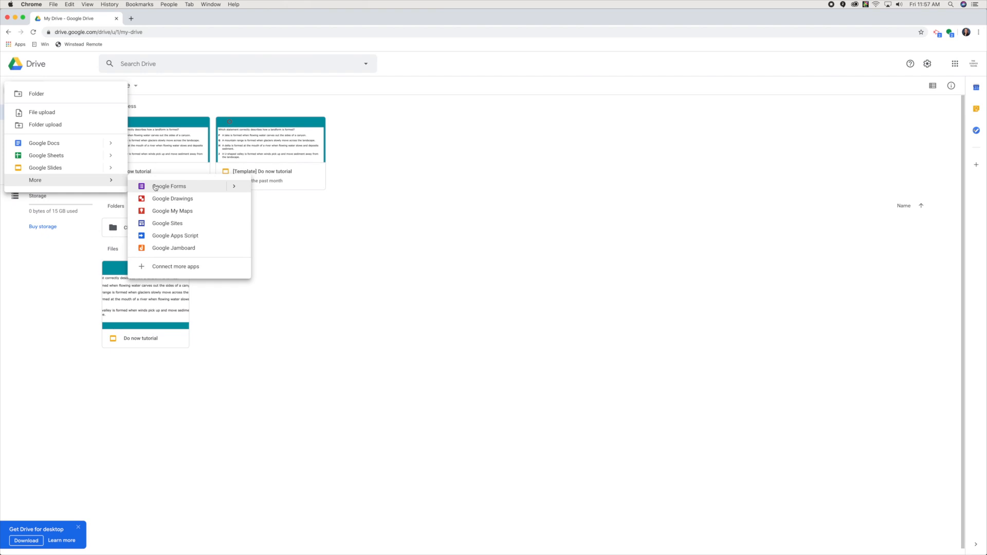
click(155, 187)
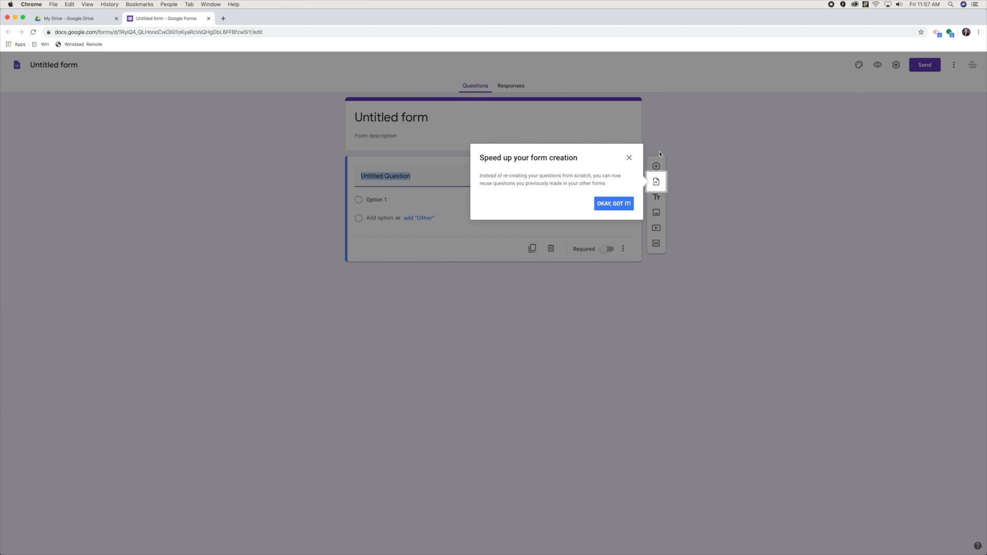
click(629, 158)
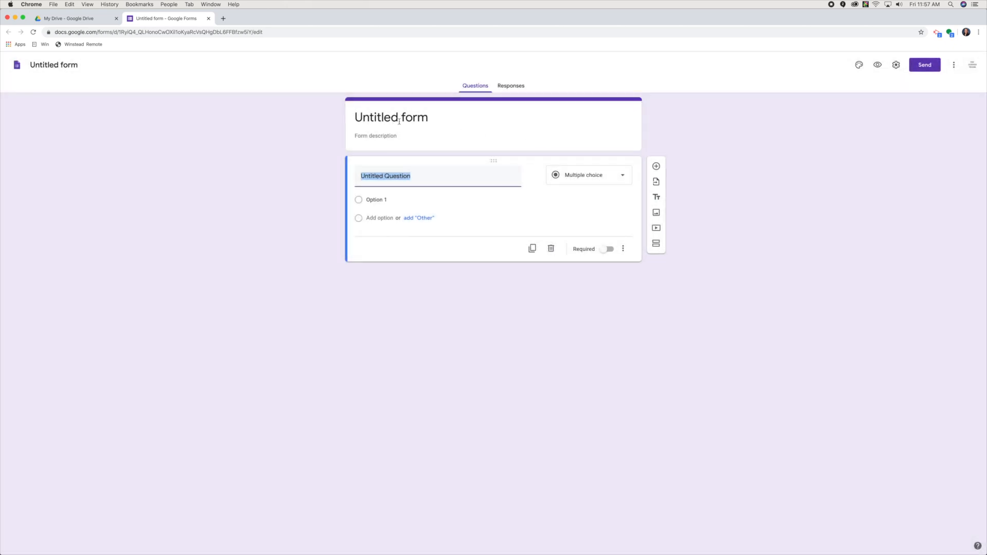
- Title the form "Fossils Observation Stations"
click(439, 121)
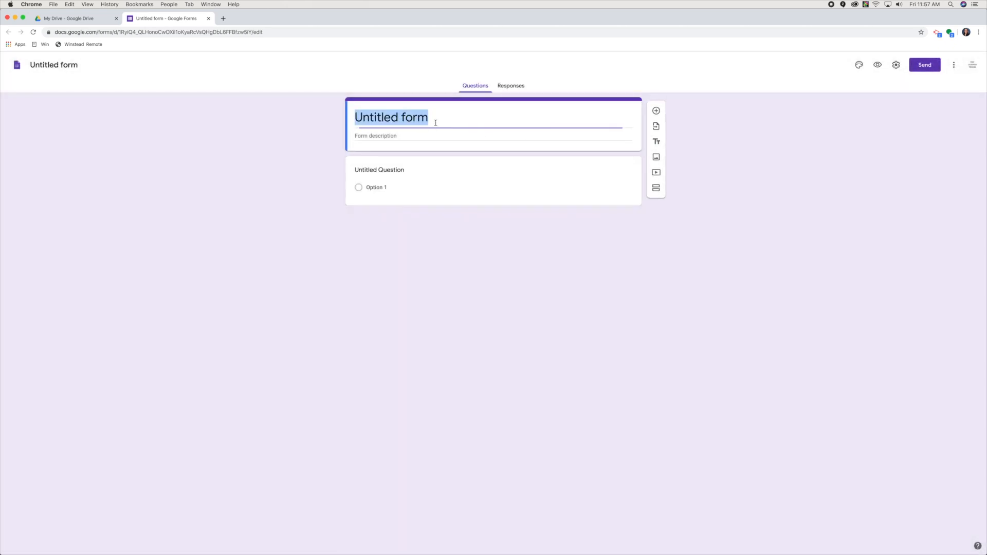
text(Fossils Ov)
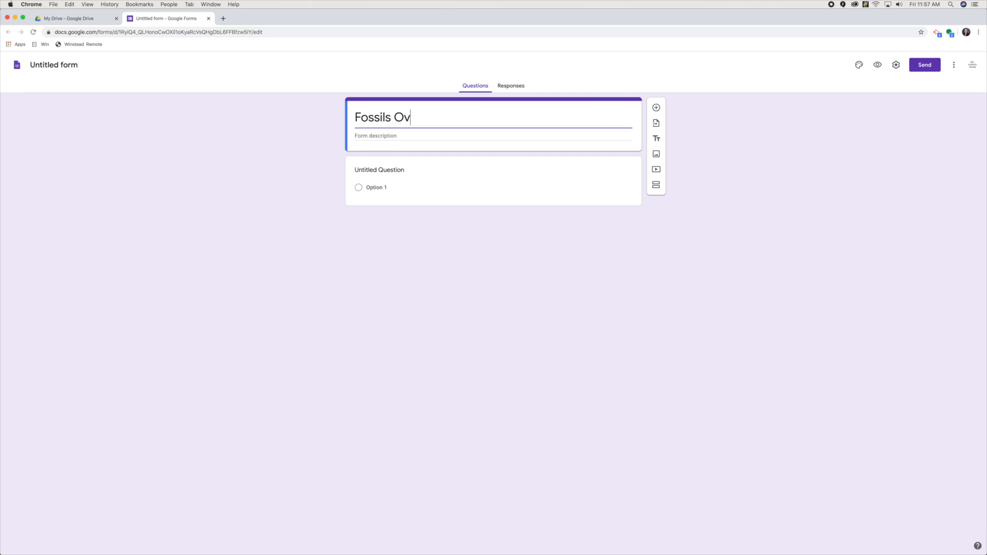
key(BackSpace)
text(bservation Stations)
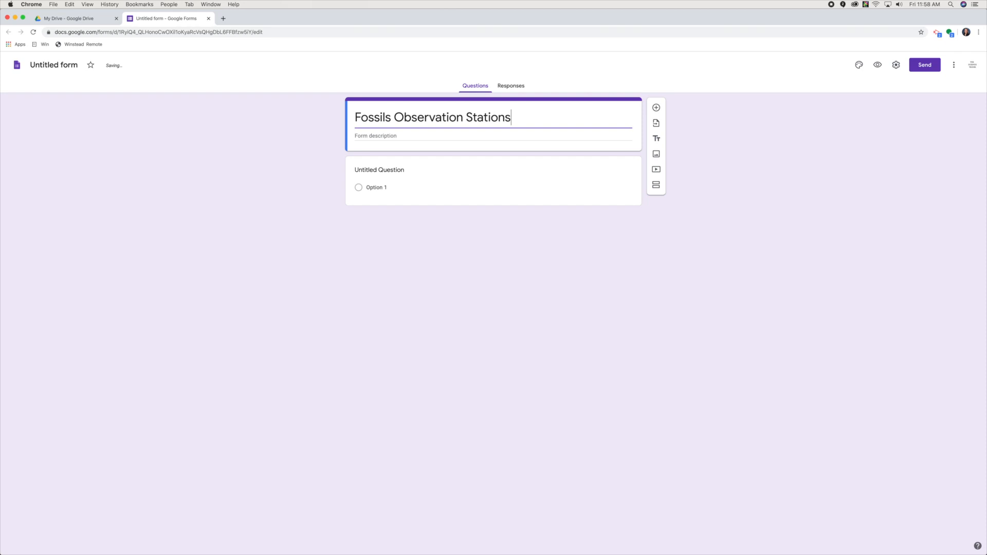
click(521, 306)
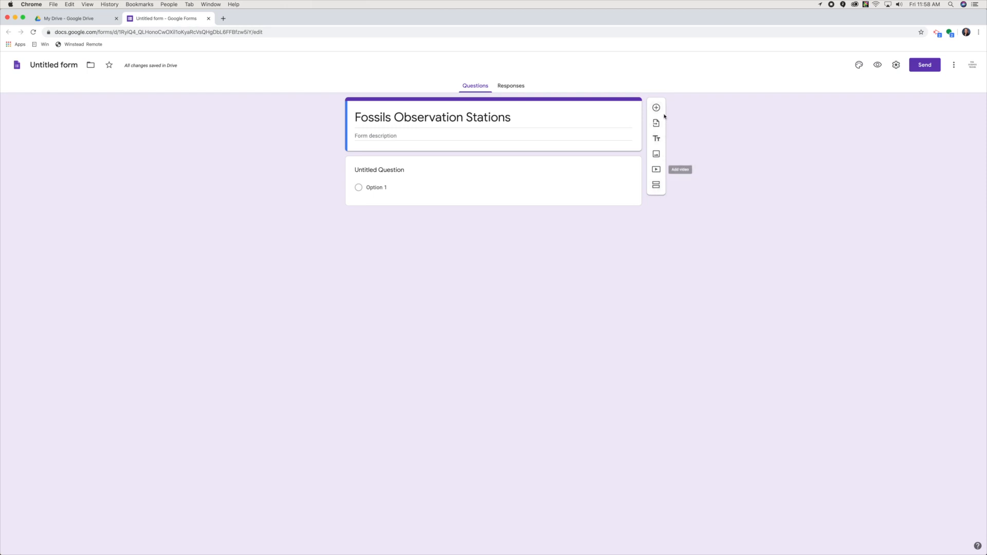
- Insert the image "Observation Station 1.png" from the Desktop into the form below the title section
click(657, 156)
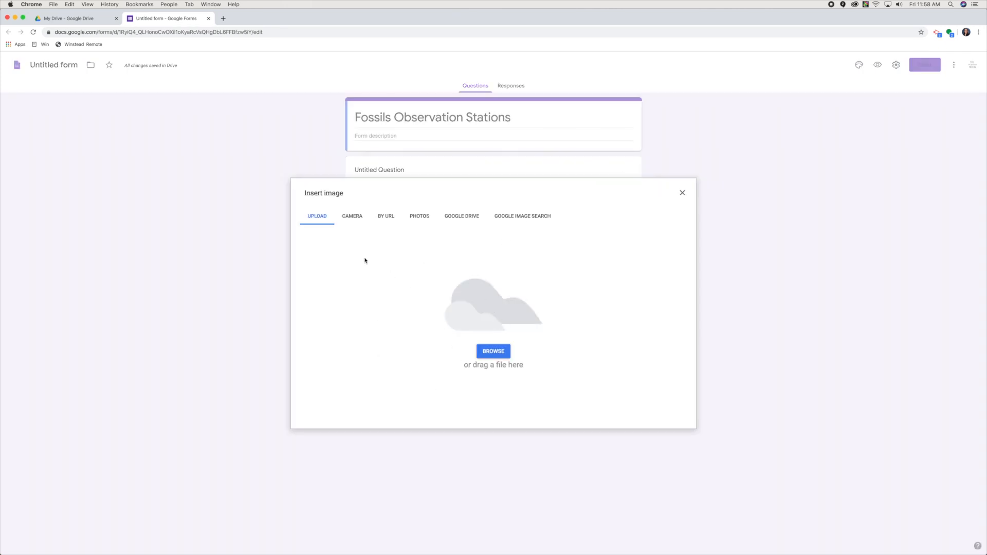
click(472, 220)
click(316, 216)
click(493, 351)
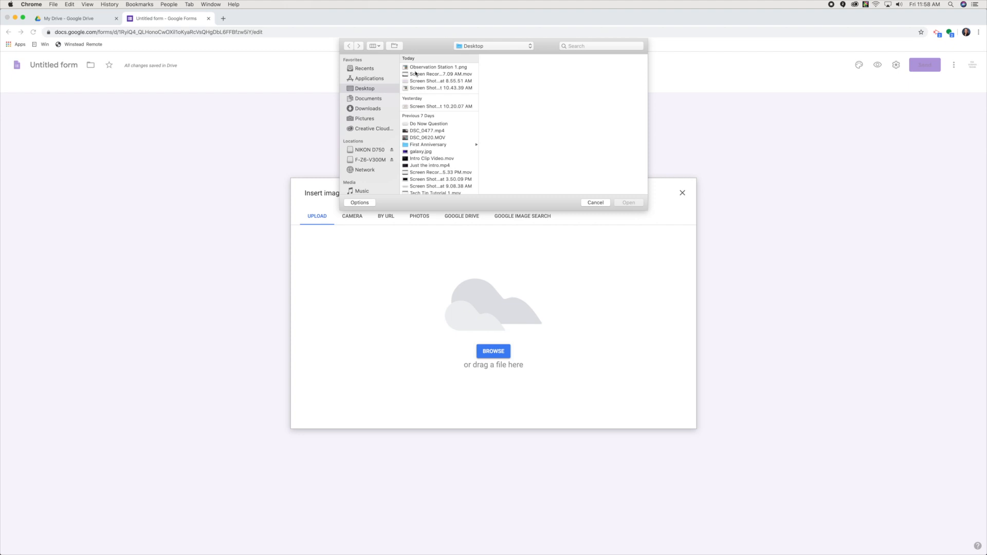
click(416, 68)
click(629, 202)
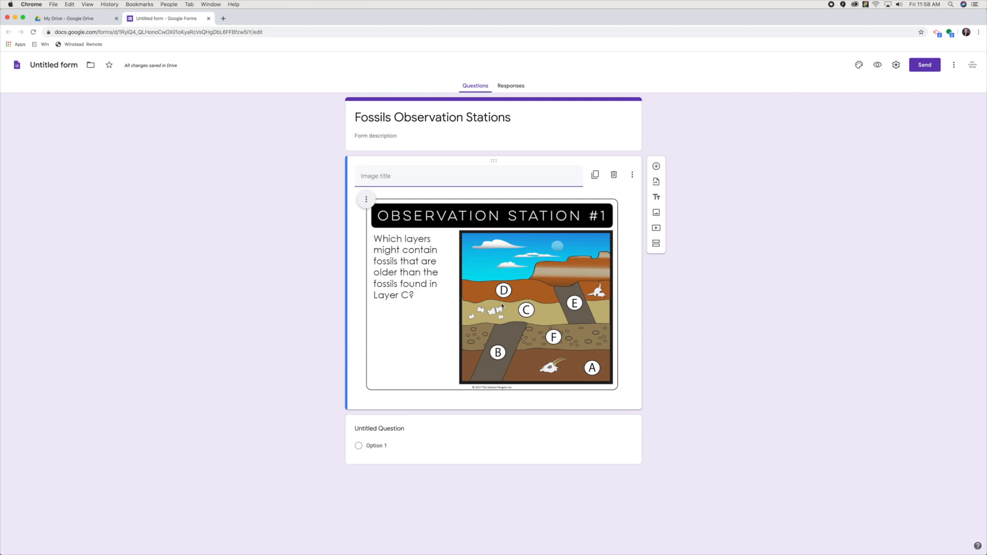
- Add a short answer question below the image: "Which layers might contain fossils that are older than the fossils found in layer C?"
click(656, 166)
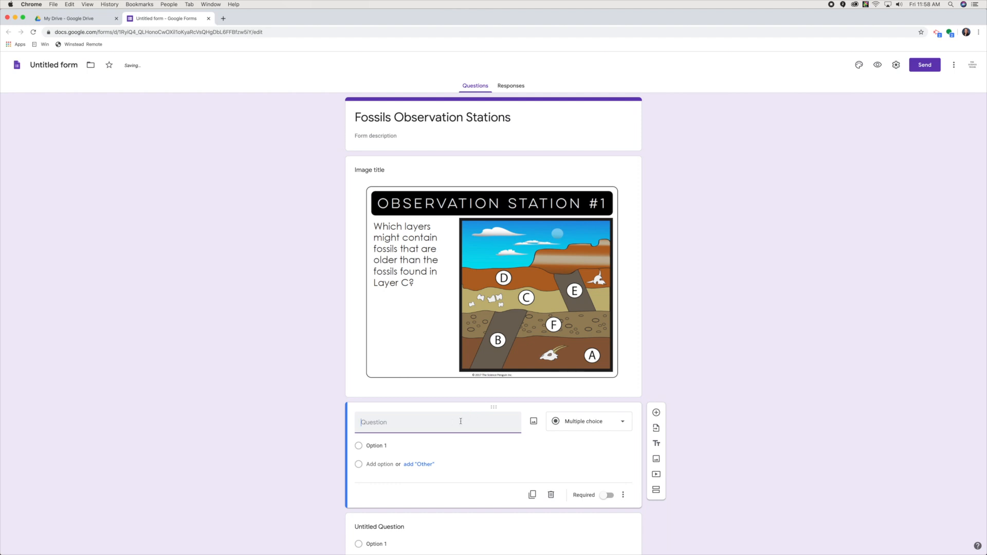
text(Which layers might contain fossils that are older than t)
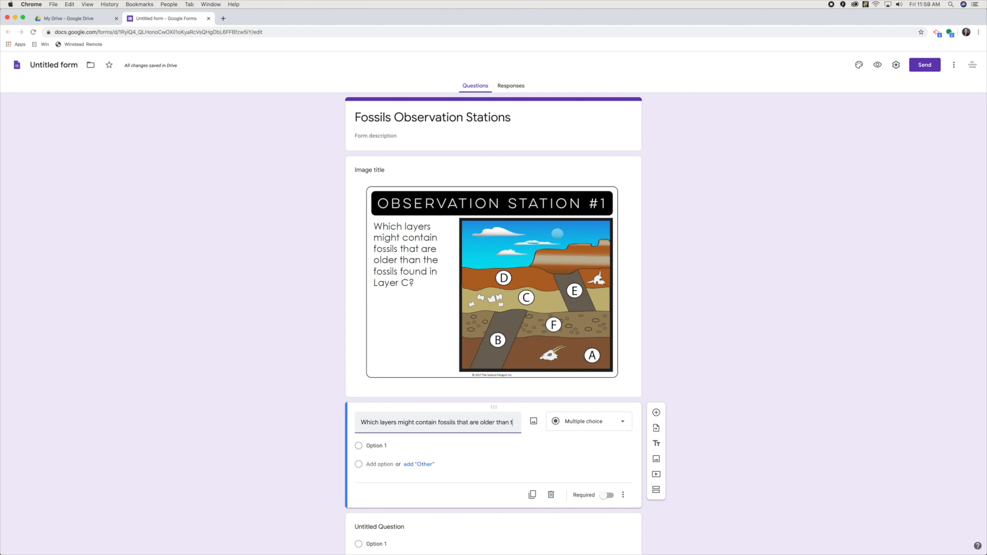
text(he fossils found in layer C?)
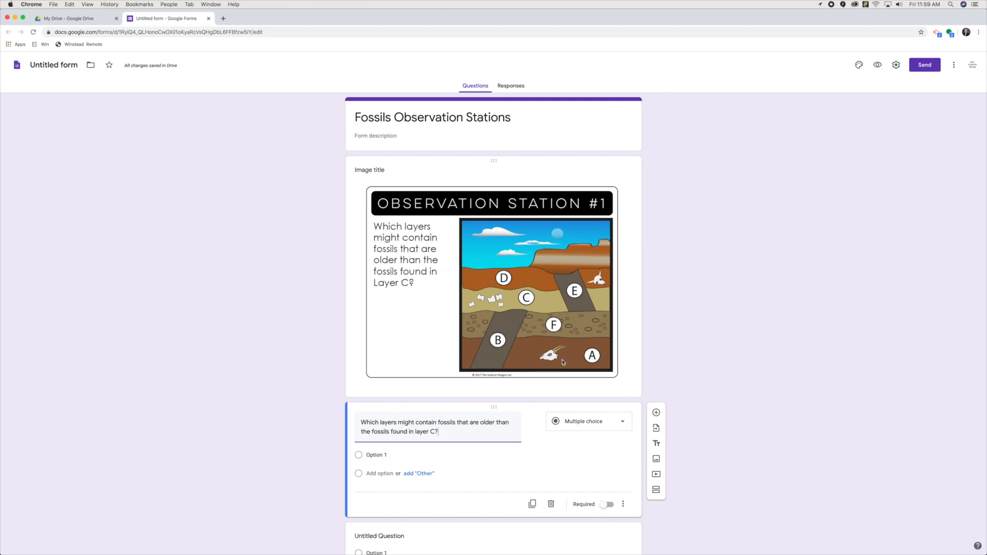
click(568, 422)
click(578, 308)
- Title the observation station image "Station 1"
scroll(483, 432, down, 1)
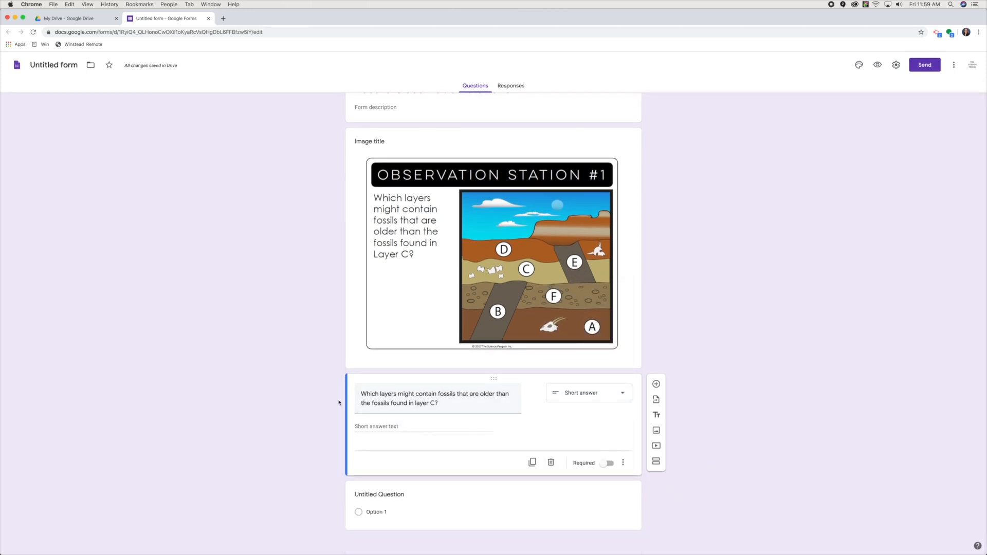
scroll(343, 334, up, 1)
click(396, 163)
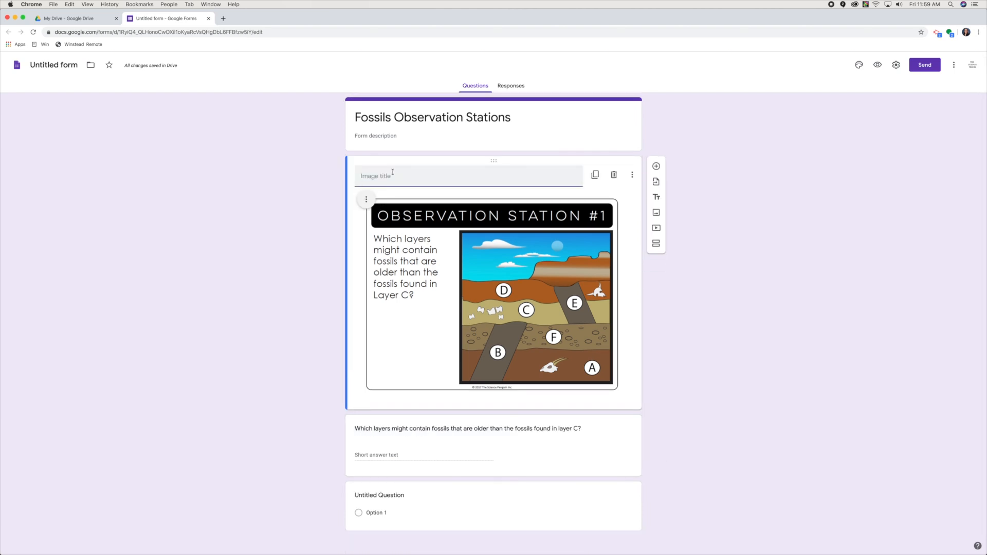
text(Stai)
text(tion 1)
click(766, 267)
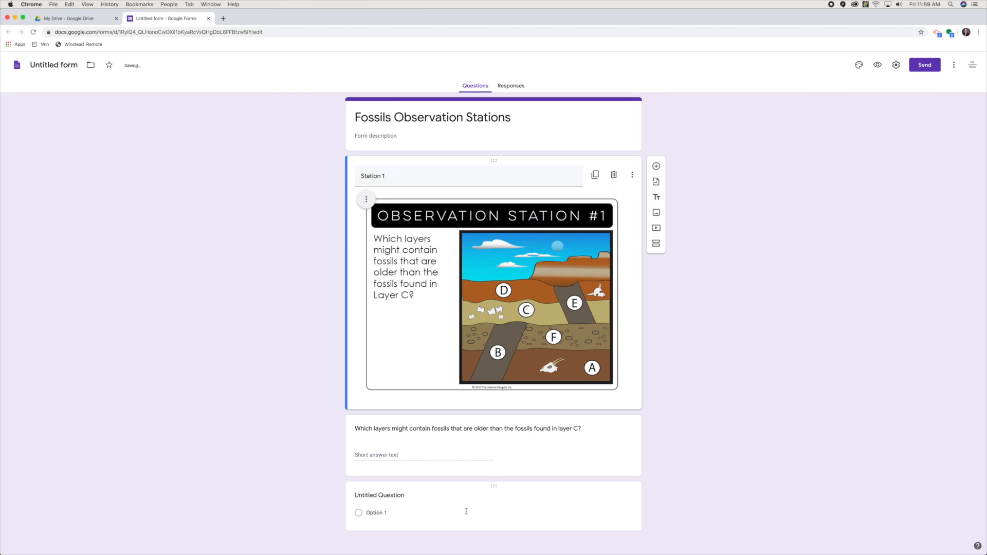
- Delete the leftover untitled multiple choice question and make the layer C question required
click(480, 504)
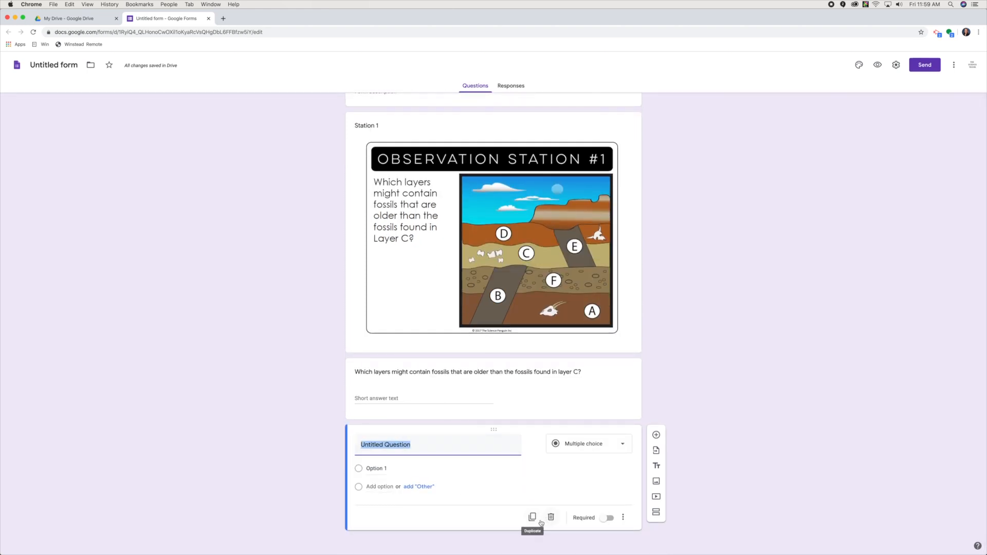
click(551, 517)
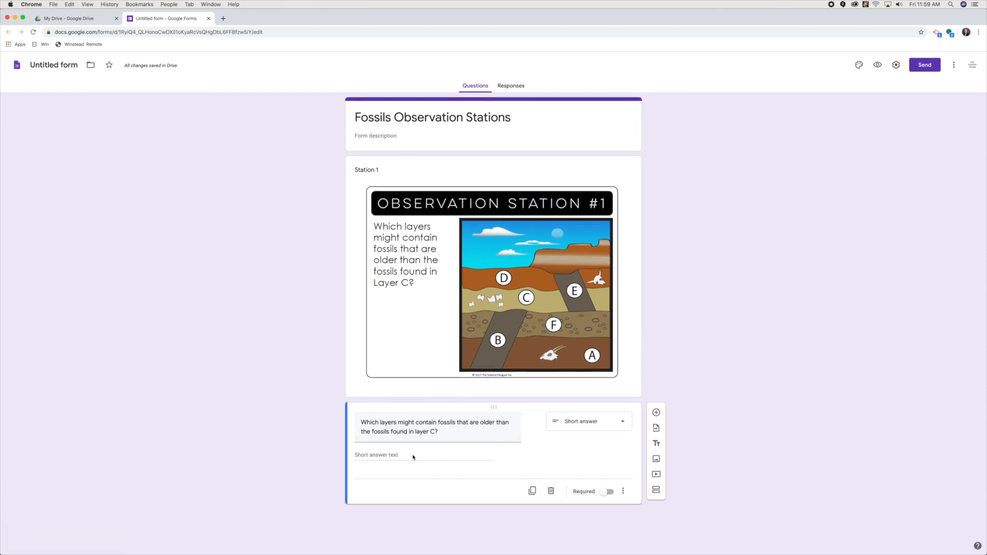
click(606, 492)
- Preview the form to check the station title, image and answer field, and return to the form editor
click(876, 65)
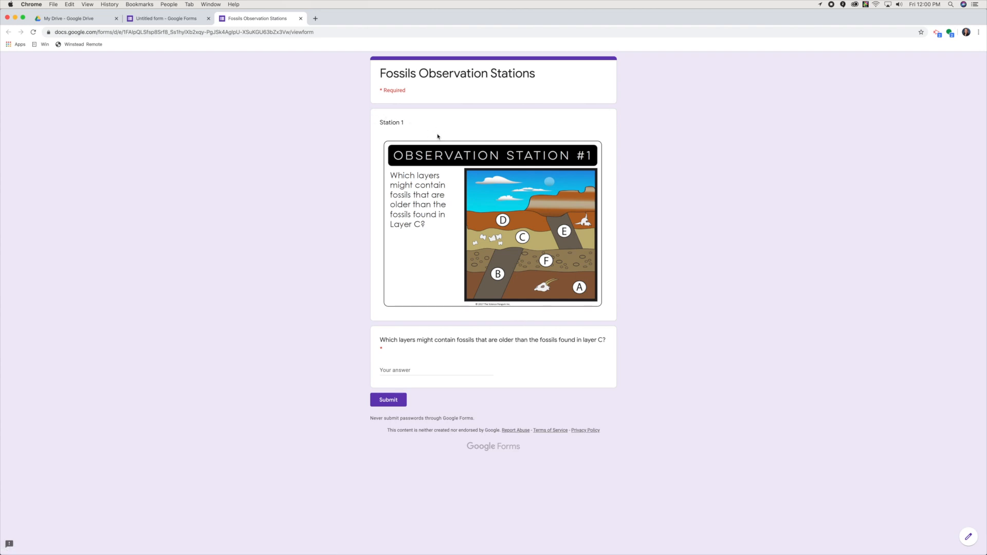
drag(404, 125, 381, 124)
click(401, 370)
click(165, 18)
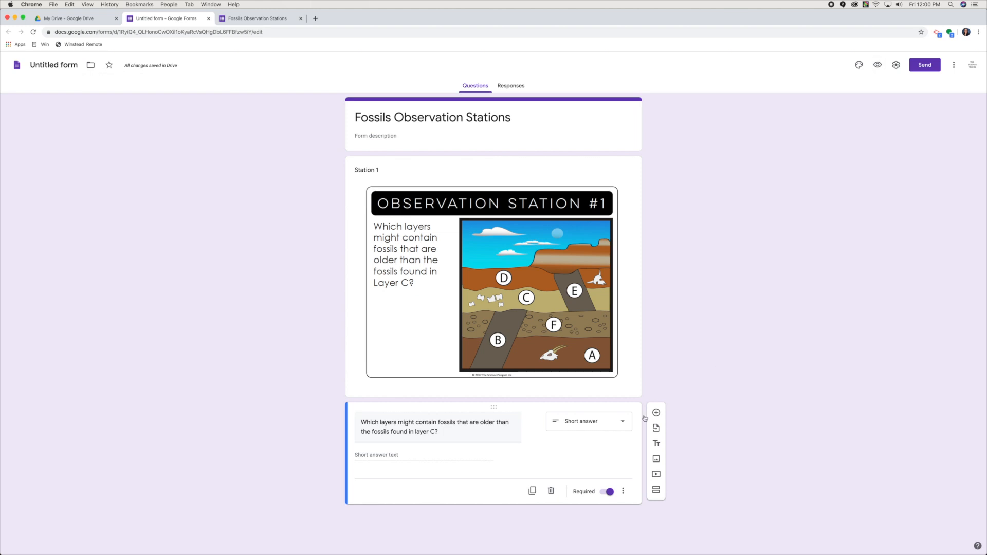